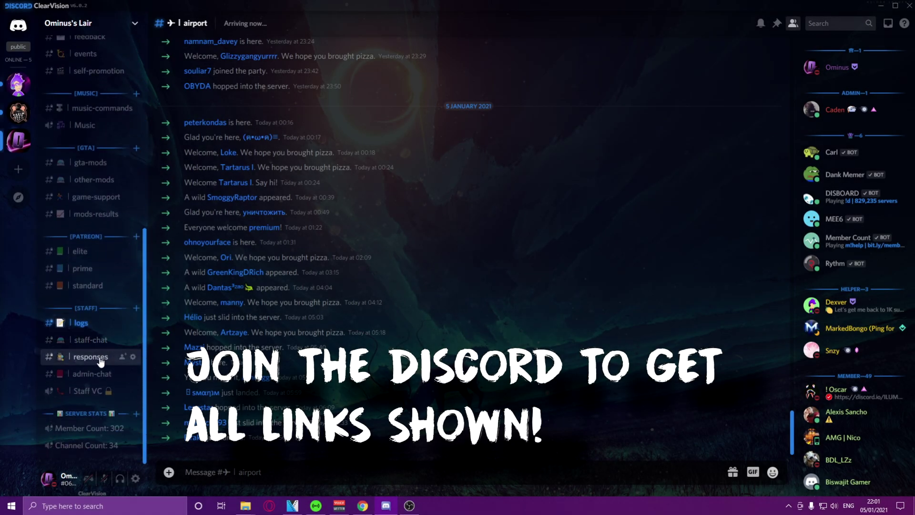
scroll(98, 379, "up", 4)
scroll(98, 377, "up", 3)
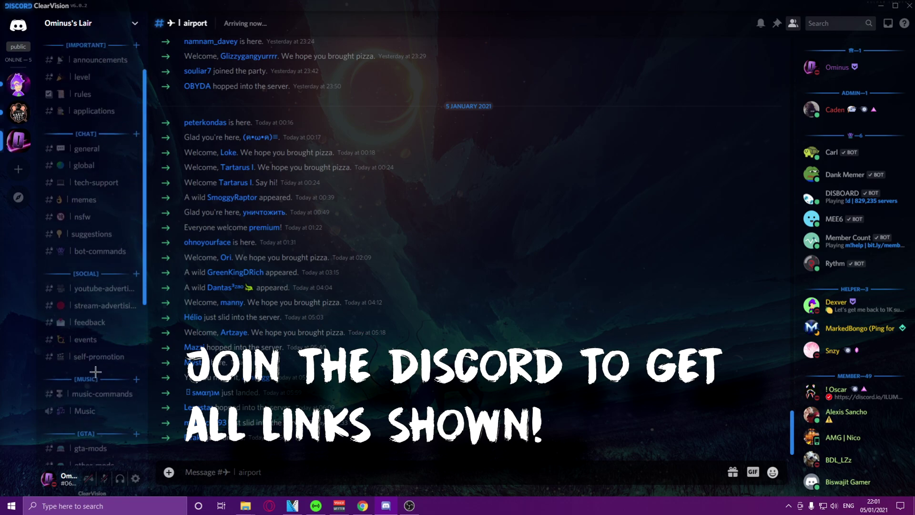
scroll(98, 372, "down", 3)
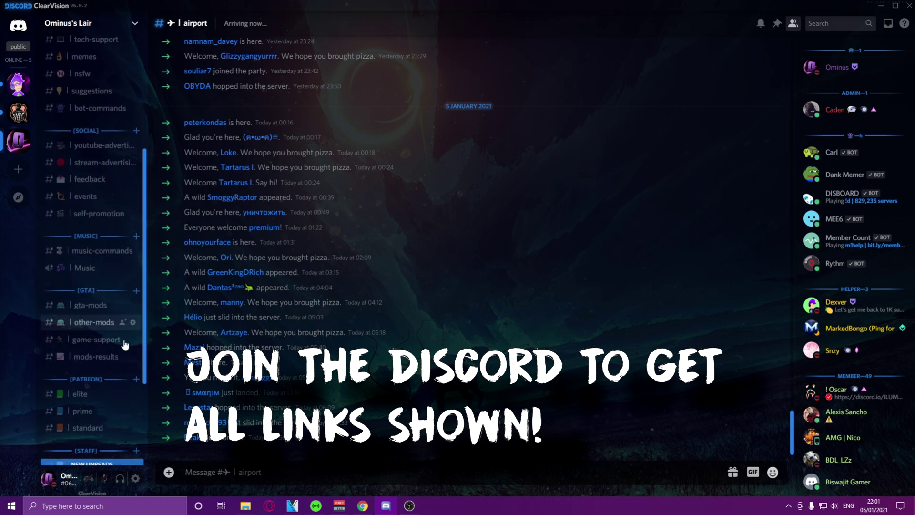
scroll(93, 355, "down", 2)
scroll(90, 353, "up", 5)
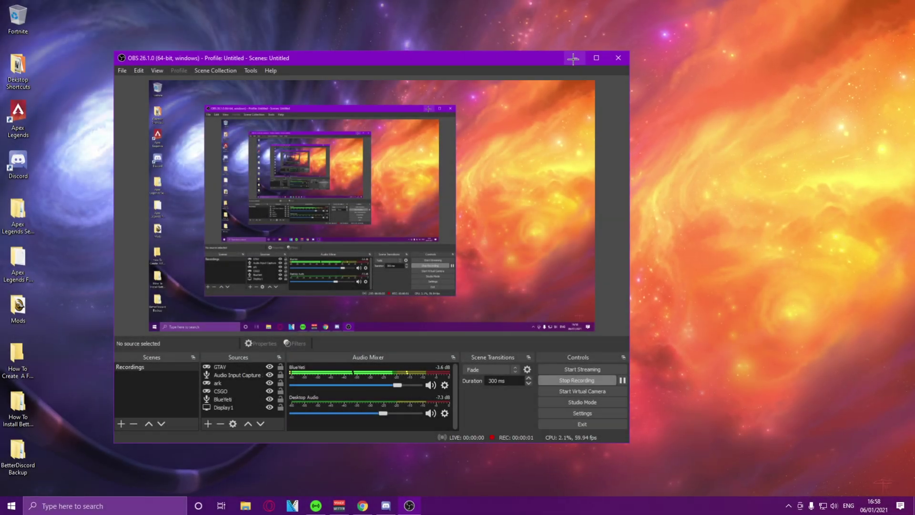
Minimise OBS, view the Discord server's default appearance, and return to the empty desktop.
left_click(573, 58)
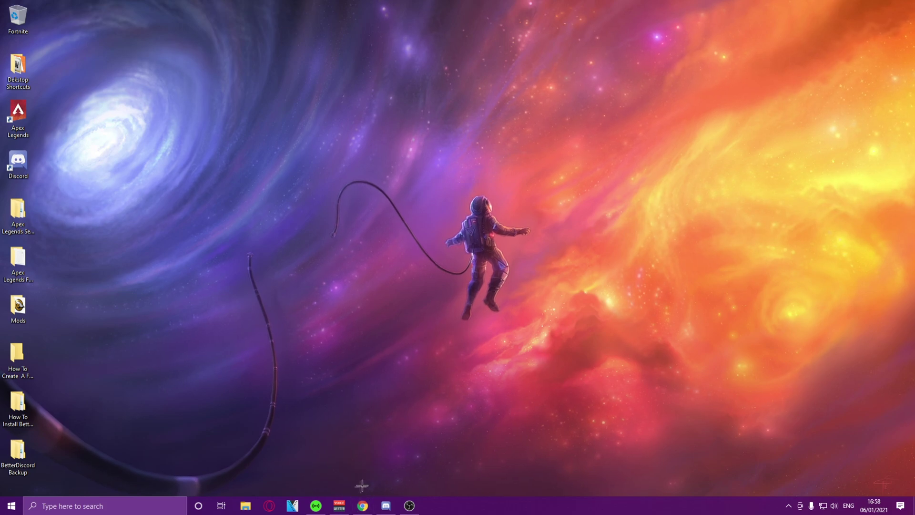
mouse_move(385, 499)
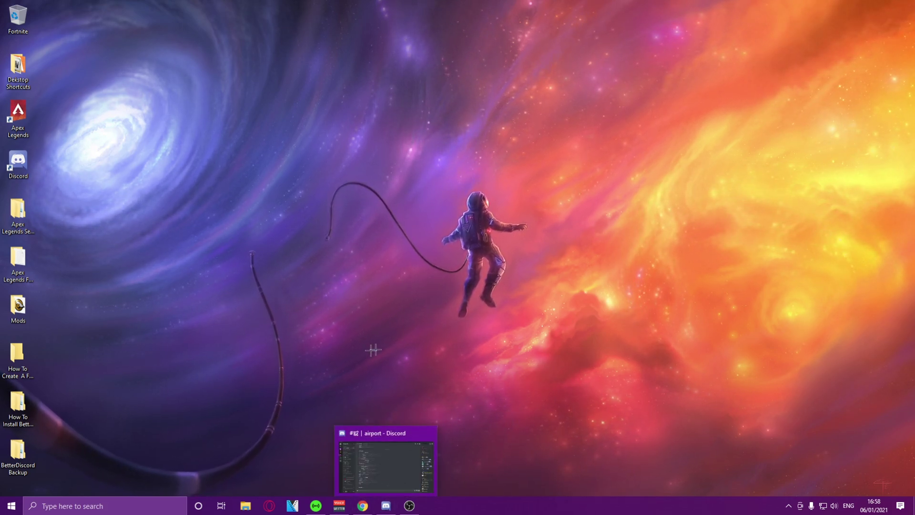
left_click(386, 505)
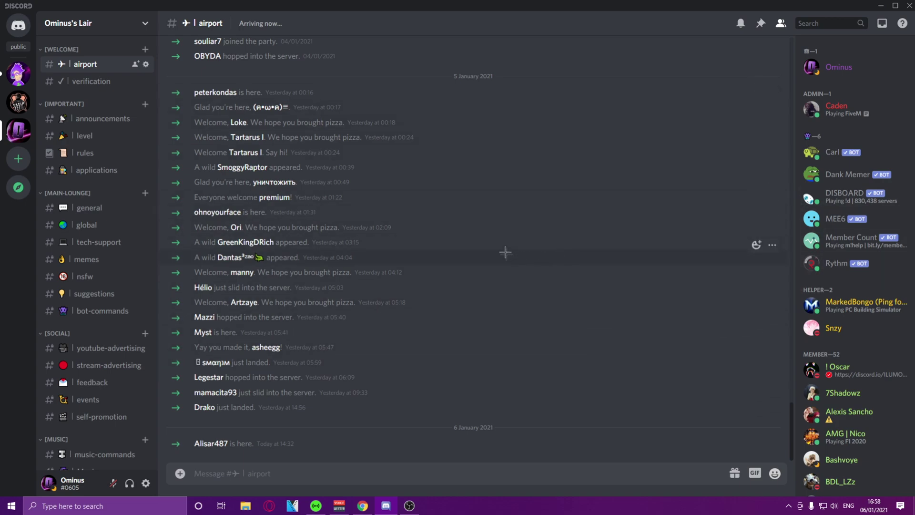
left_click(880, 5)
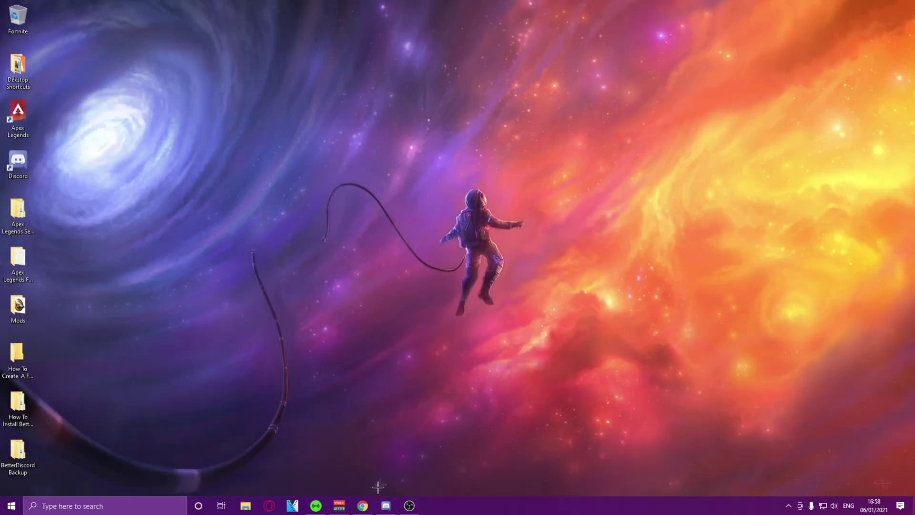
left_click(380, 509)
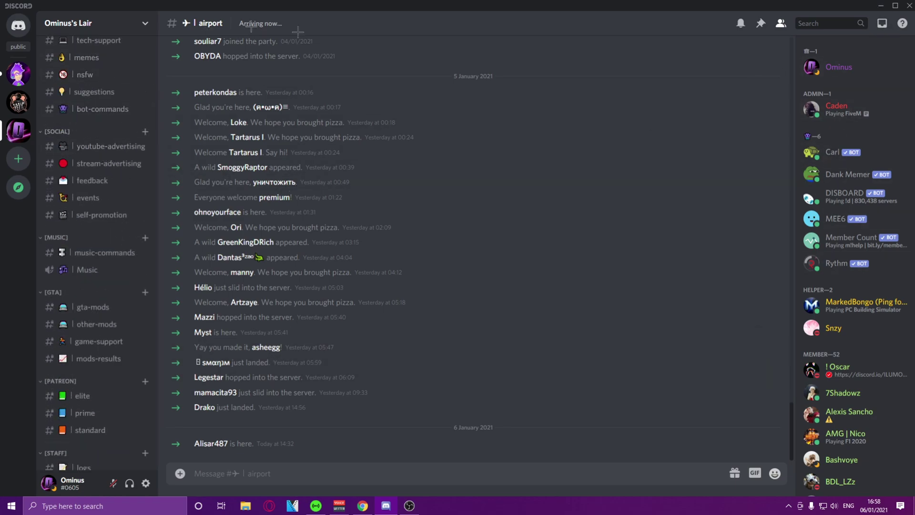
left_click(879, 5)
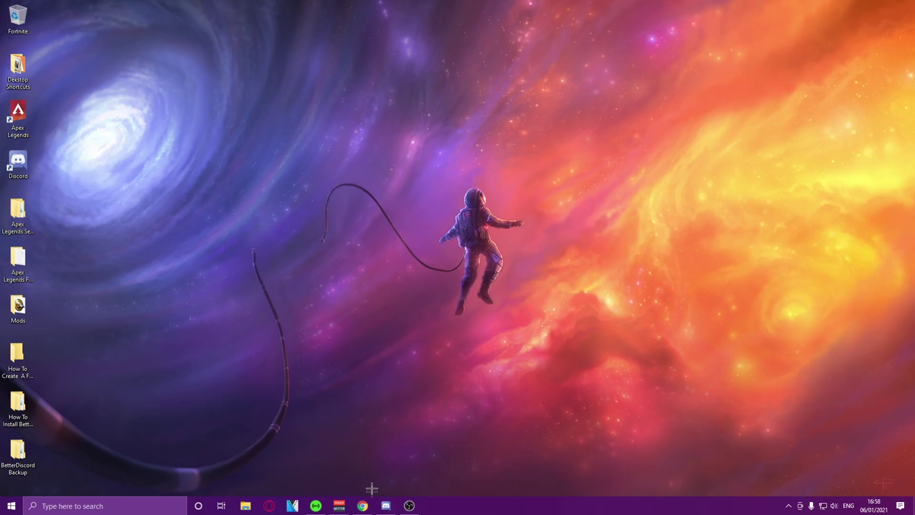
Switch to Chrome, download BandagedBD.exe from the BBDInstaller v1.0.5 release page and place the downloaded file on the desktop.
left_click(368, 510)
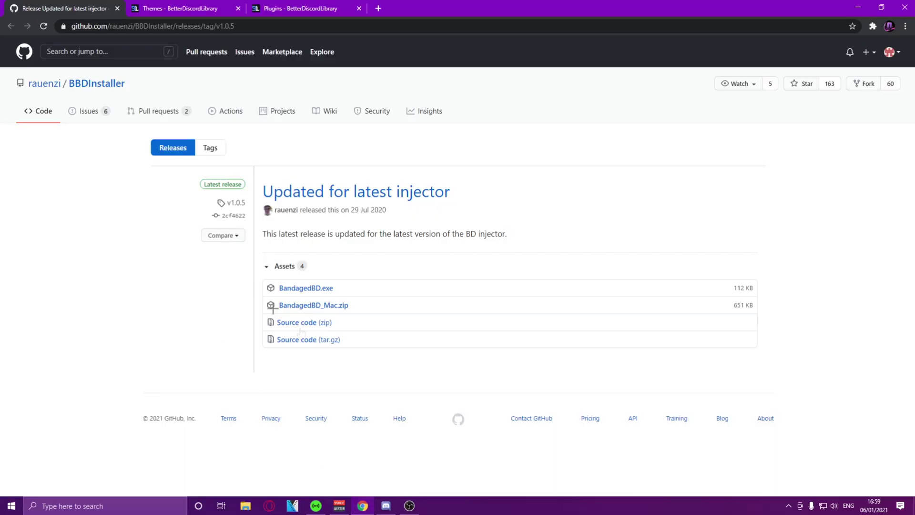
left_click(313, 289)
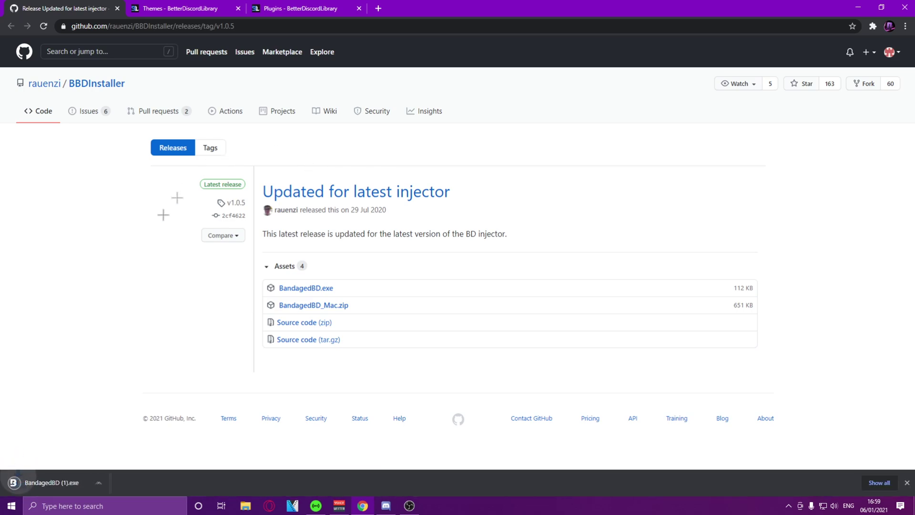
left_click(858, 7)
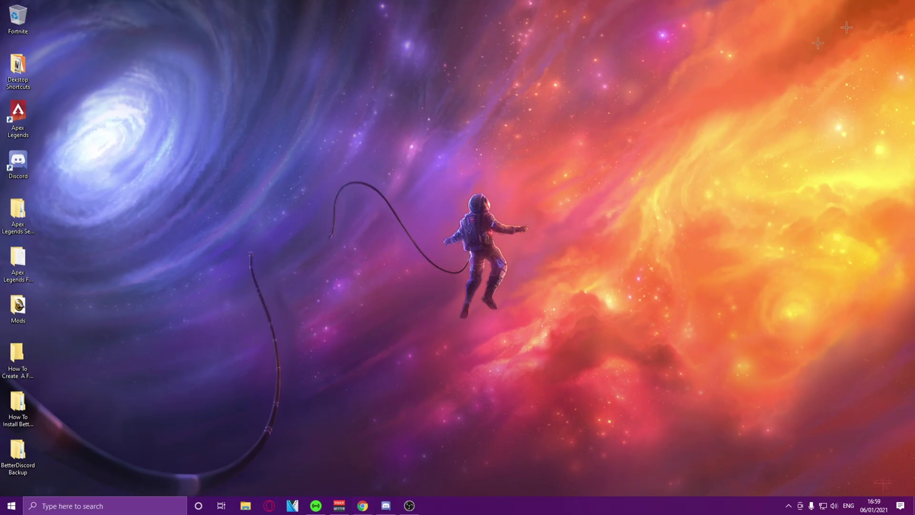
left_click(362, 505)
left_click(861, 7)
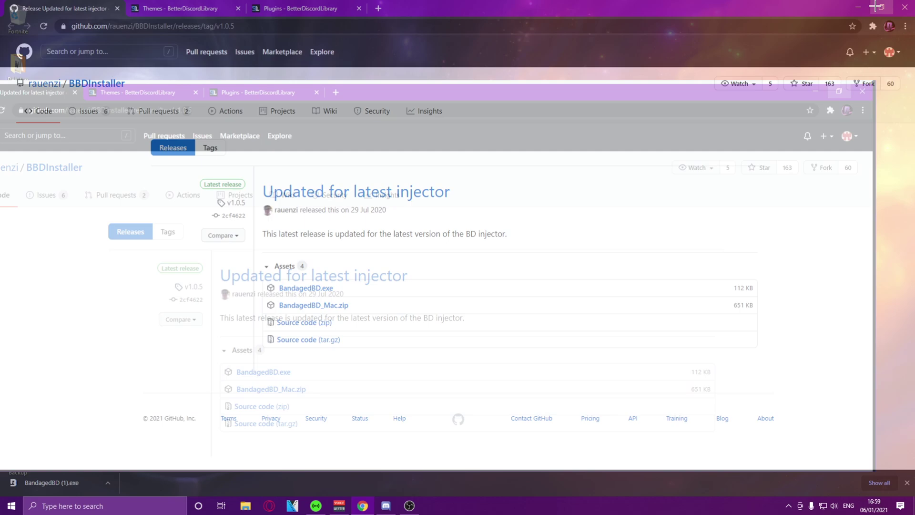
left_click_drag(28, 458, 622, 64)
left_click(813, 88)
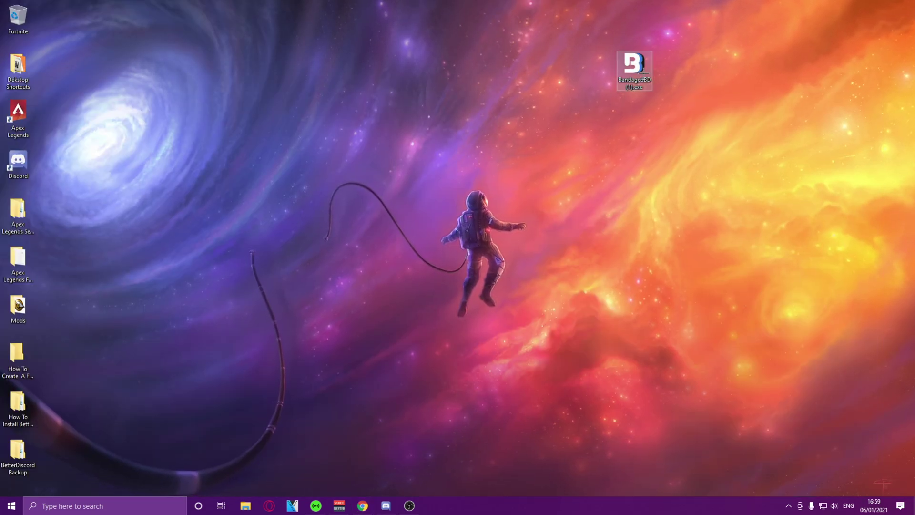
Run the BandagedBD installer from the desktop, allowing it despite the unverified publisher.
right_click(636, 73)
left_click(651, 80)
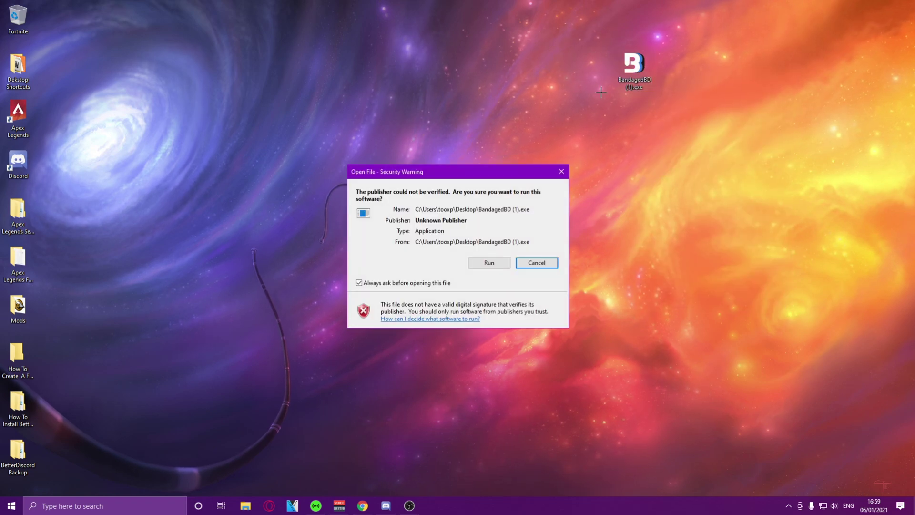
left_click(488, 262)
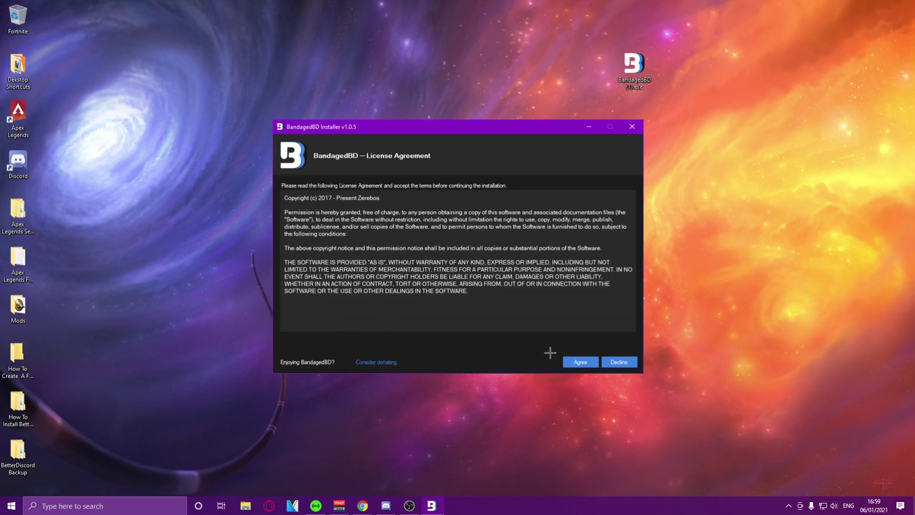
Accept the license agreement and install BandagedBD to Discord Stable with all Discord instances restarted.
left_click(578, 363)
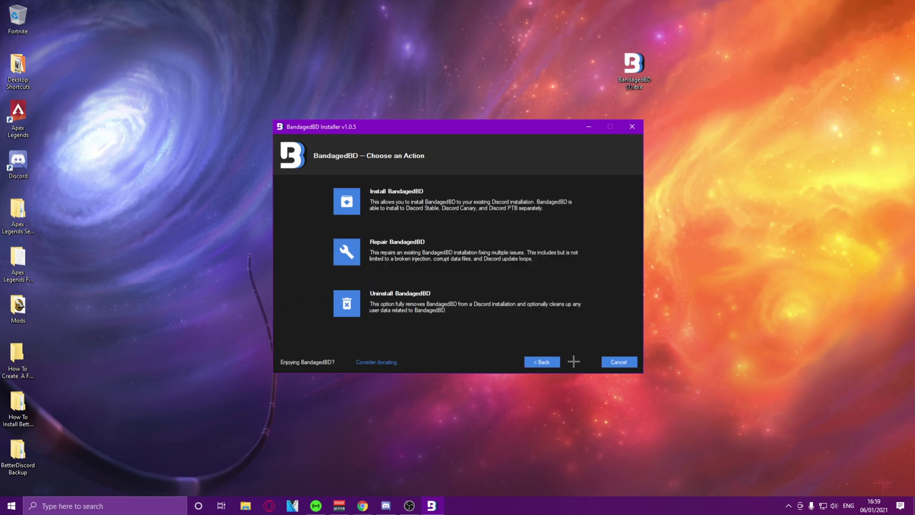
left_click(357, 202)
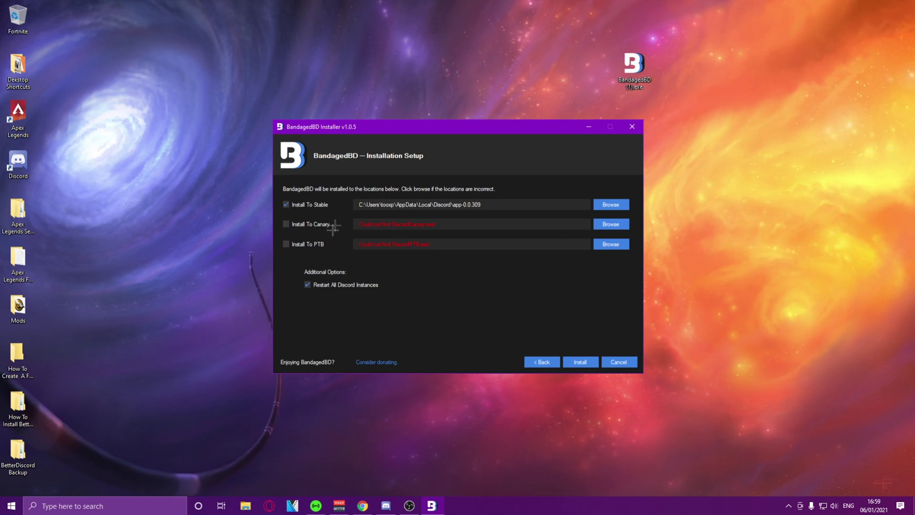
left_click(581, 363)
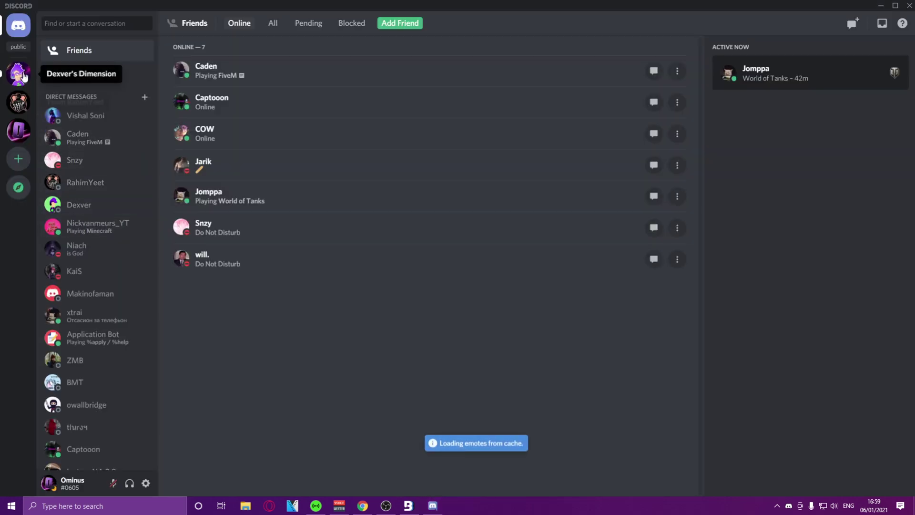
Open Discord's user settings and go through the BandagedBD Settings and Plugins pages, ending on the Themes page.
left_click(19, 138)
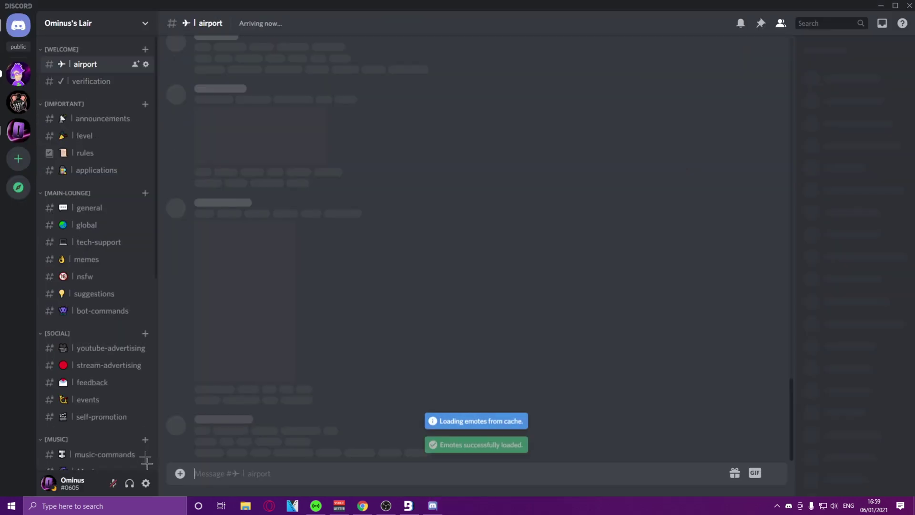
left_click(146, 484)
scroll(251, 340, "down", 3)
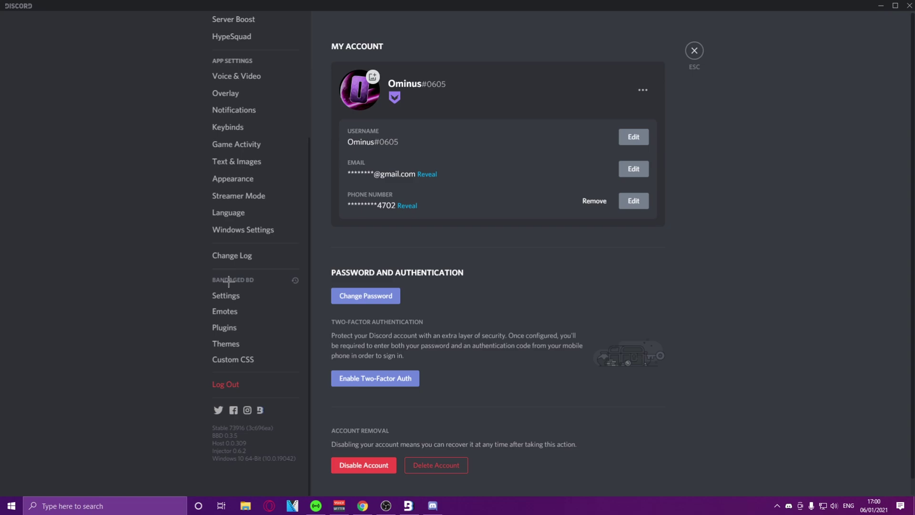
left_click(242, 301)
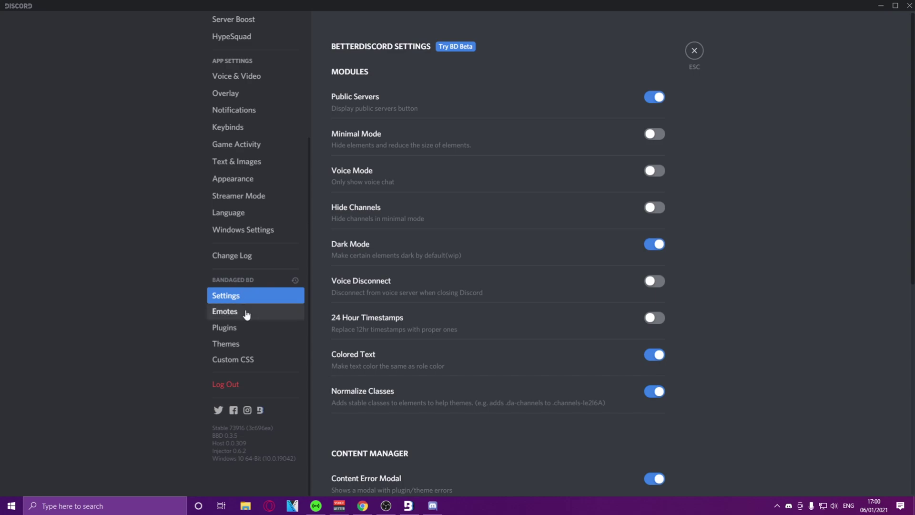
left_click(249, 343)
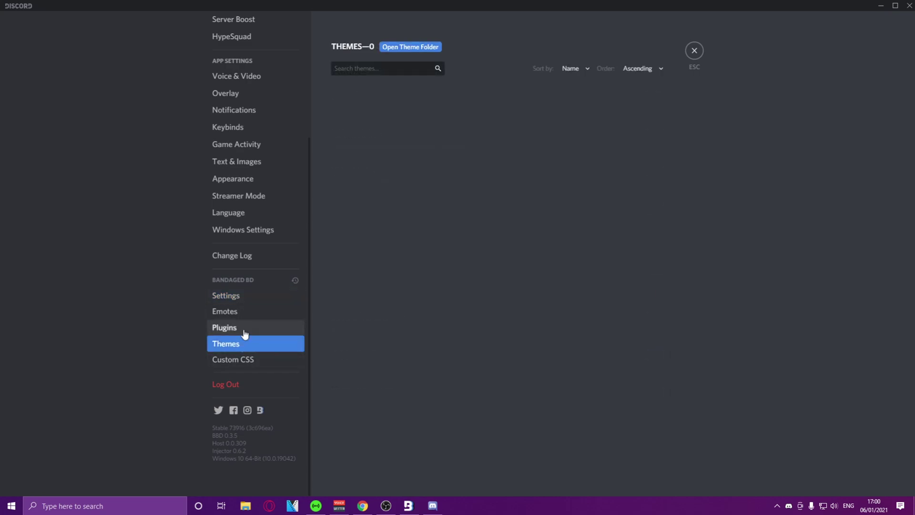
left_click(233, 327)
left_click(236, 343)
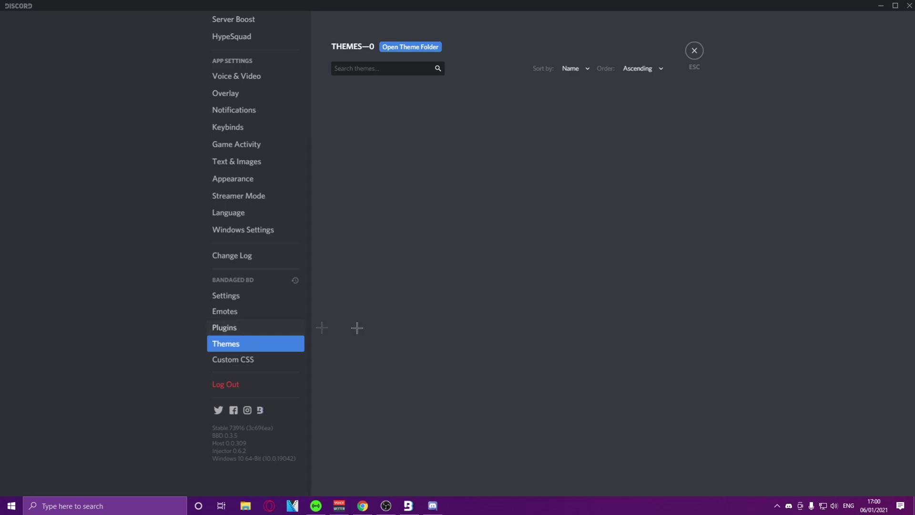
Switch to Chrome and browse the theme previews on BetterDiscordLibrary's Themes page.
left_click(363, 505)
left_click(161, 95)
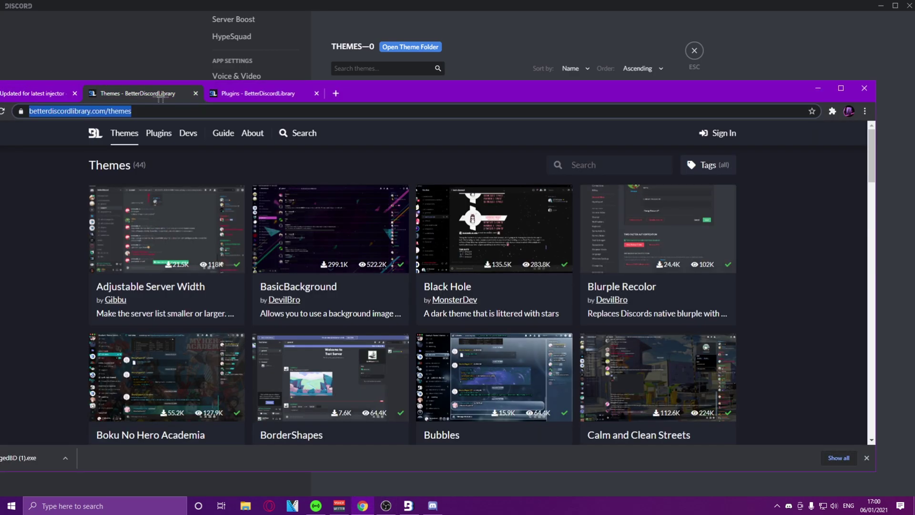
left_click_drag(374, 99, 437, 92)
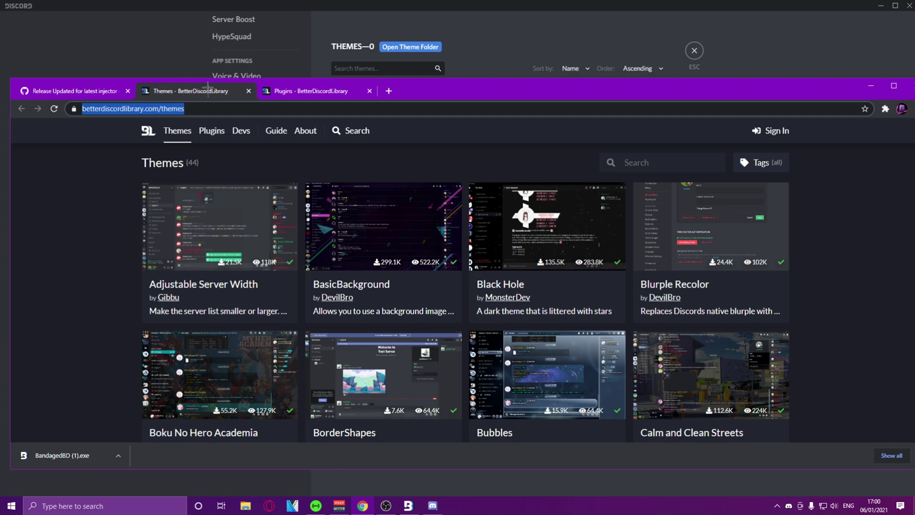
left_click(168, 115)
scroll(429, 243, "down", 2)
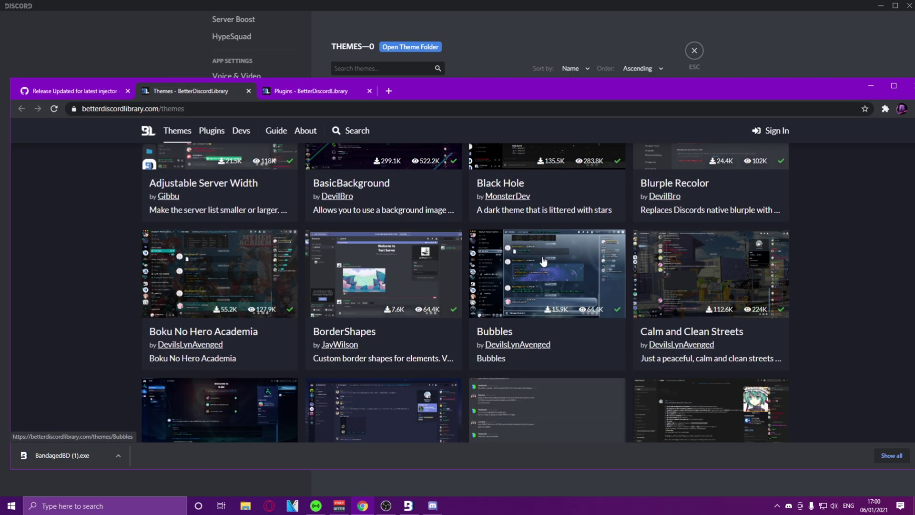
scroll(476, 243, "up", 2)
scroll(545, 241, "down", 1)
scroll(546, 241, "down", 3)
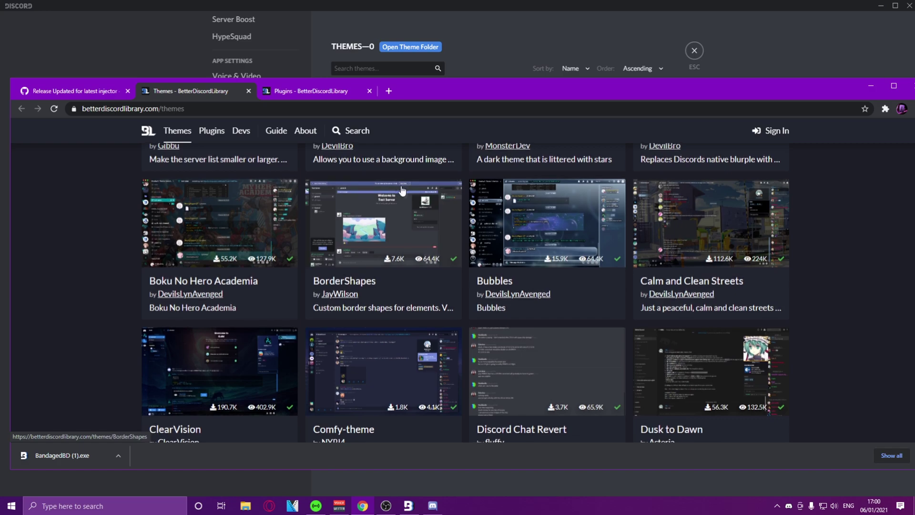
scroll(658, 256, "down", 7)
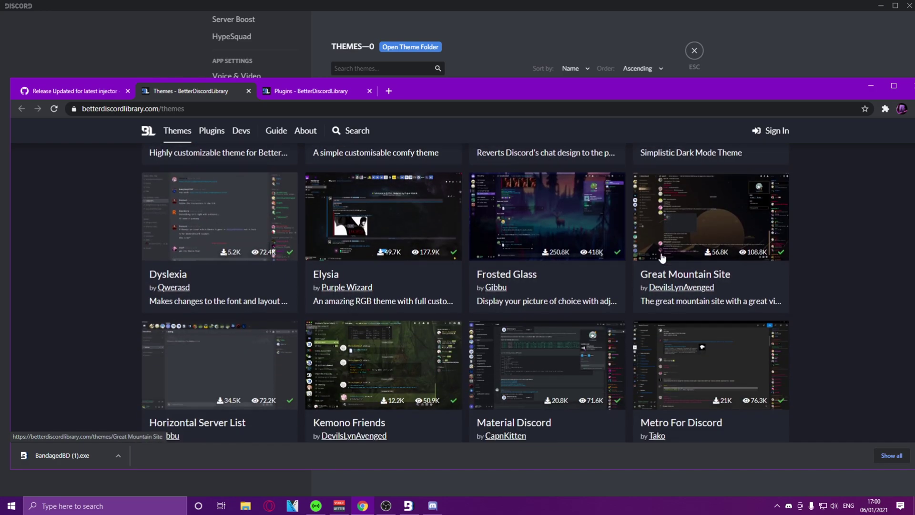
scroll(663, 257, "down", 2)
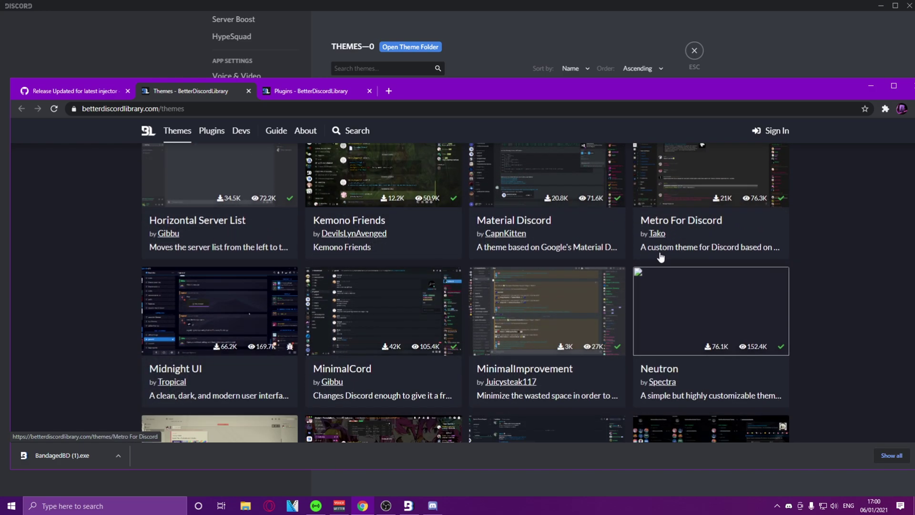
Open the Midnight UI theme page and download the theme file.
left_click(214, 329)
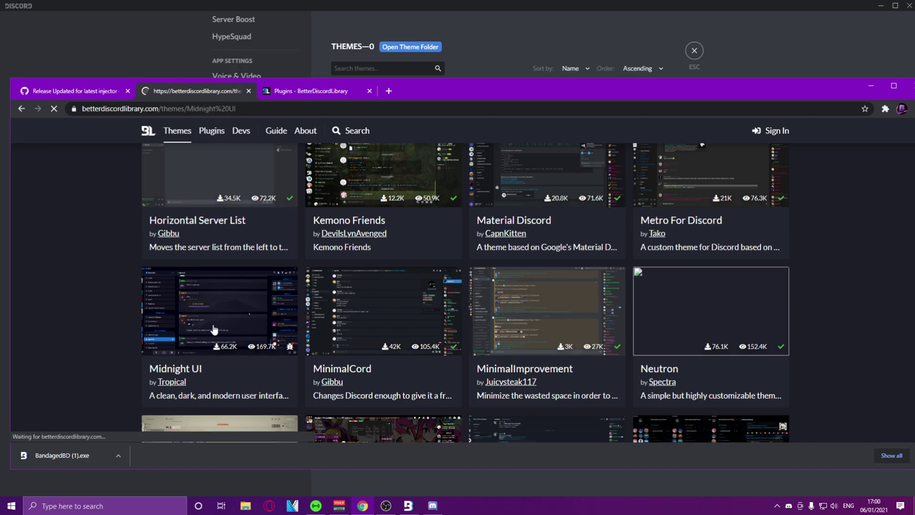
scroll(486, 363, "down", 2)
scroll(212, 206, "up", 3)
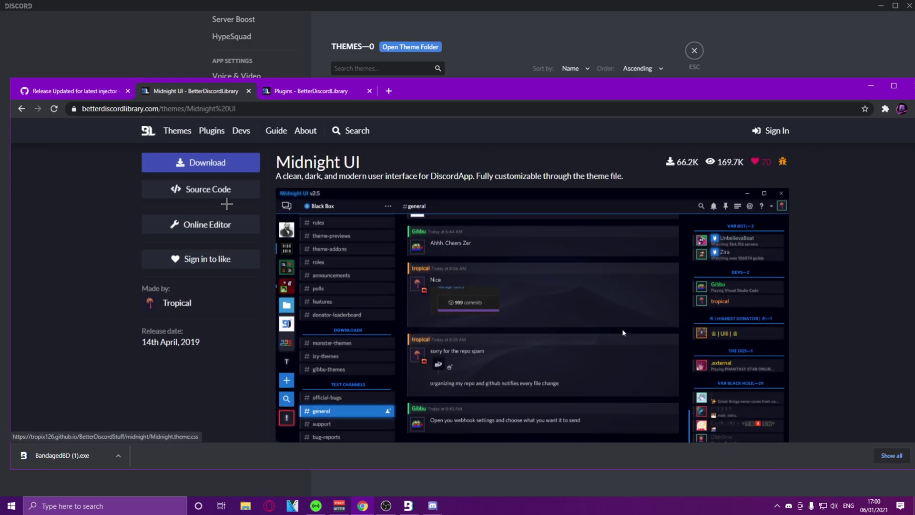
left_click(200, 159)
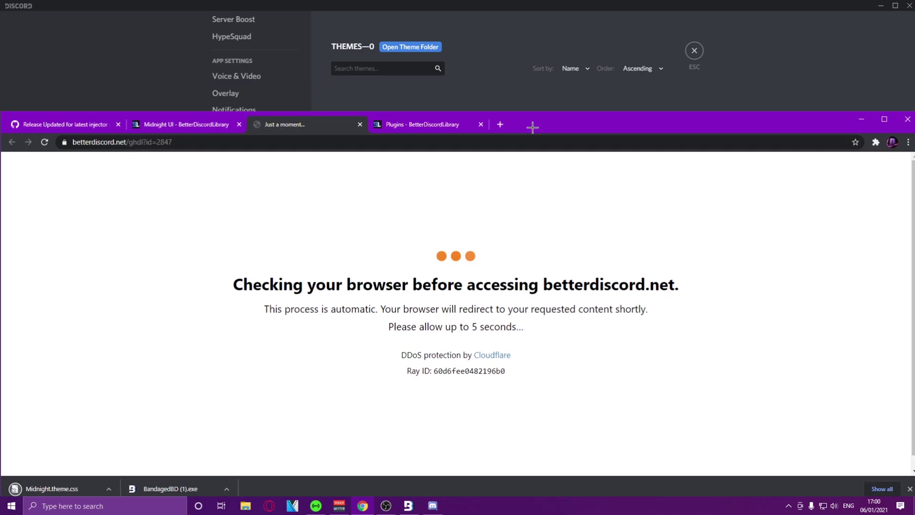
Open BandagedBD's theme folder from Discord and put the downloaded Midnight.theme.css file from Chrome into it.
left_click_drag(510, 98, 500, 132)
left_click(415, 52)
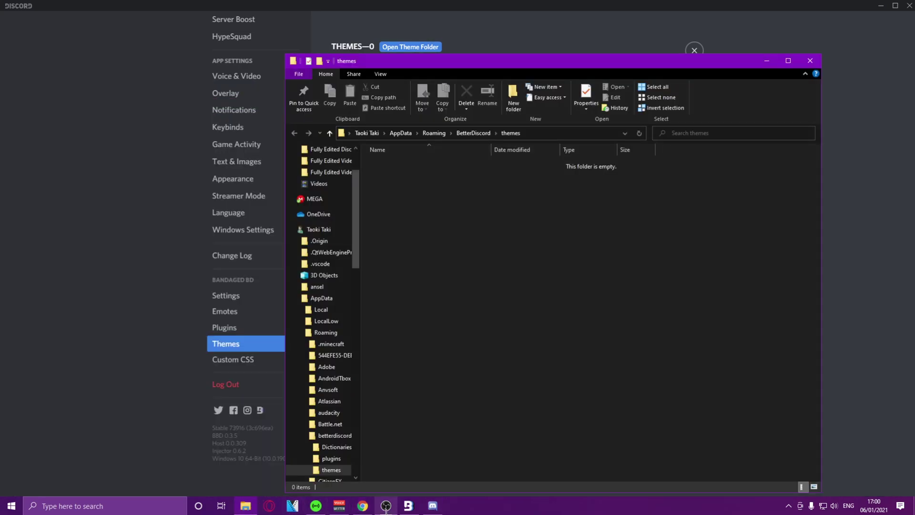
left_click(363, 505)
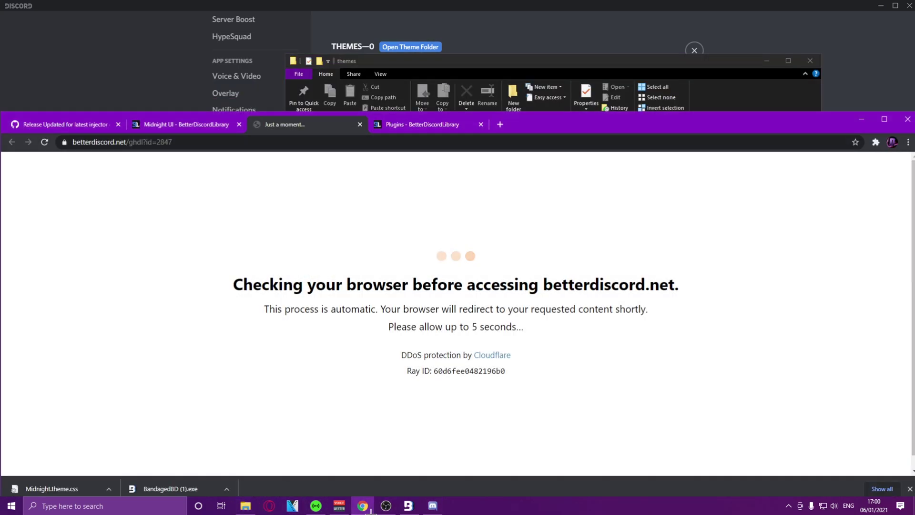
left_click_drag(537, 153, 584, 158)
left_click_drag(530, 182, 487, 189)
left_click_drag(592, 61, 677, 7)
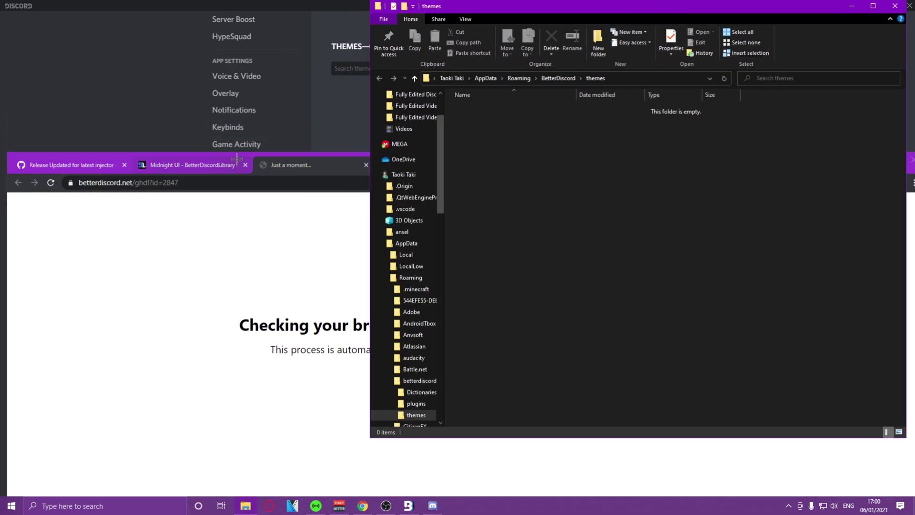
left_click_drag(238, 156, 273, 58)
left_click_drag(82, 434, 445, 116)
left_click_drag(572, 67, 570, 108)
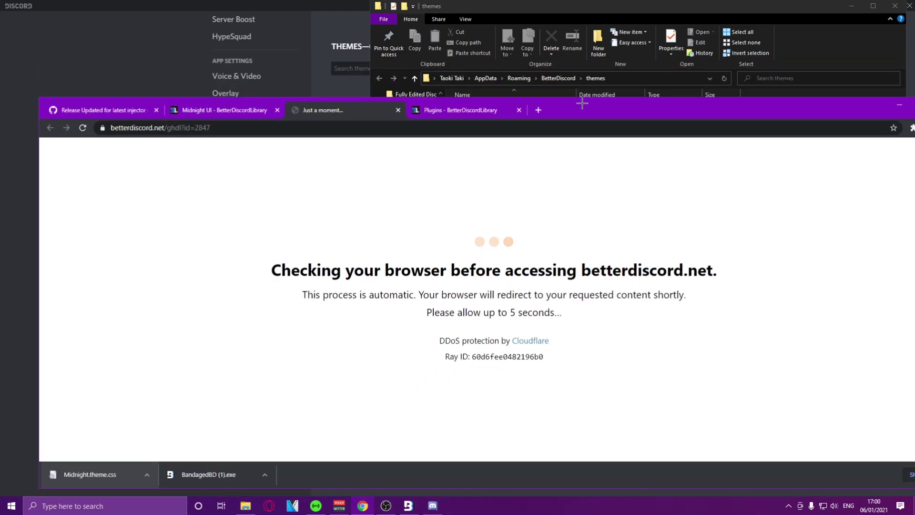
left_click_drag(688, 7, 745, 1)
left_click_drag(85, 474, 651, 210)
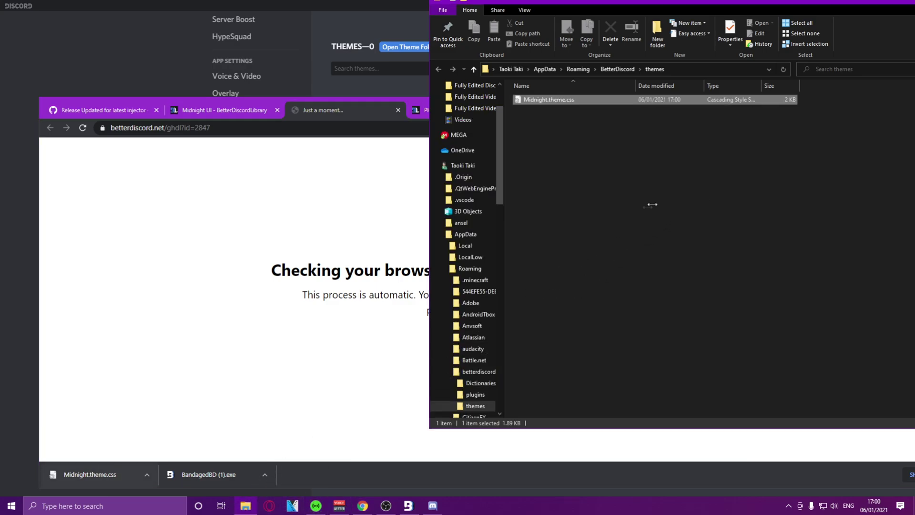
Put away the Chrome and themes folder windows and enable the Midnight UI theme in Discord.
left_click(378, 229)
left_click(899, 104)
left_click_drag(735, 4, 603, 62)
left_click(782, 59)
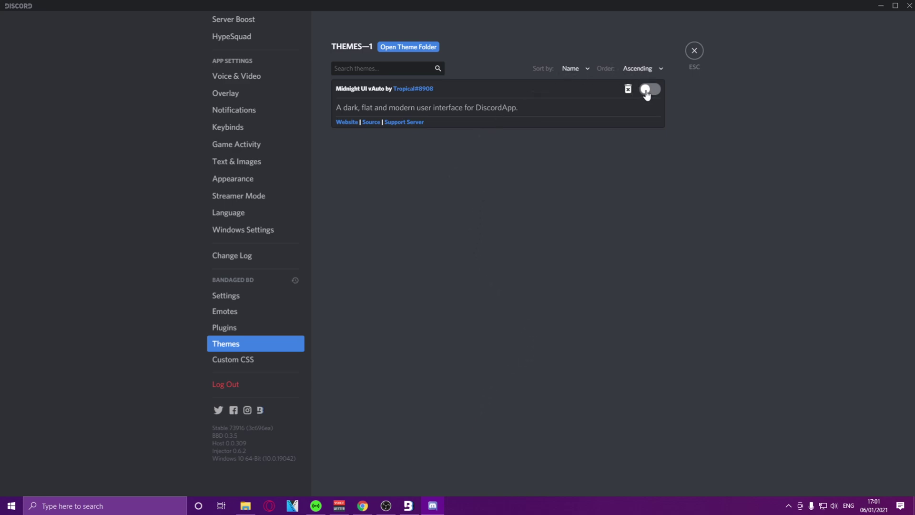
left_click(646, 92)
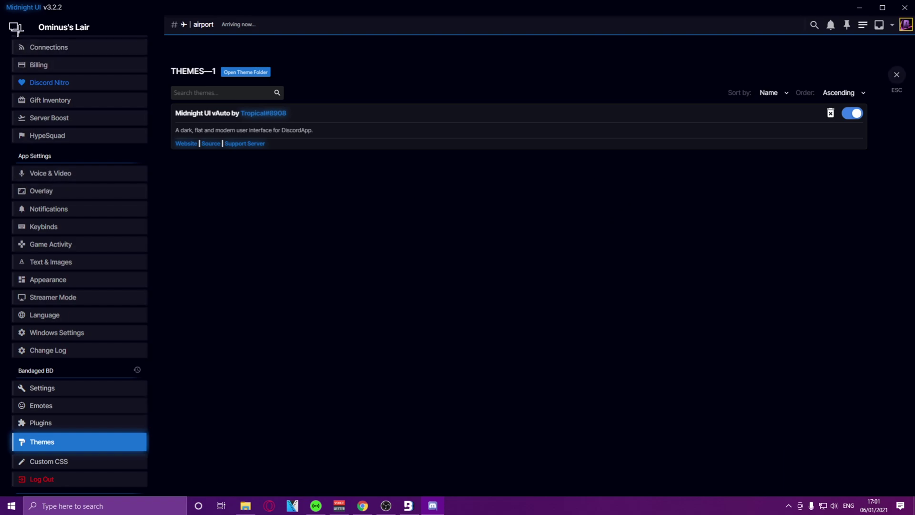
Look over the restyled settings list and open the BandagedBD Plugins page.
scroll(71, 221, "up", 2)
scroll(71, 223, "down", 4)
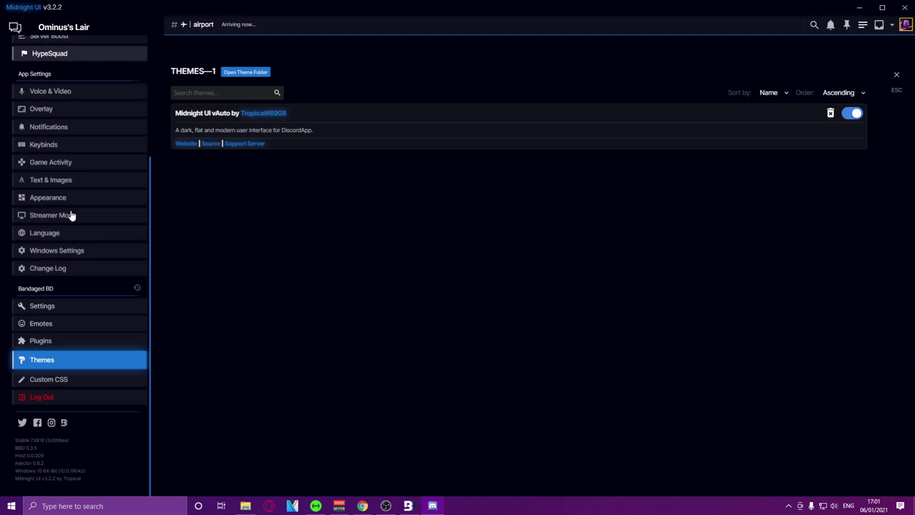
scroll(71, 224, "up", 2)
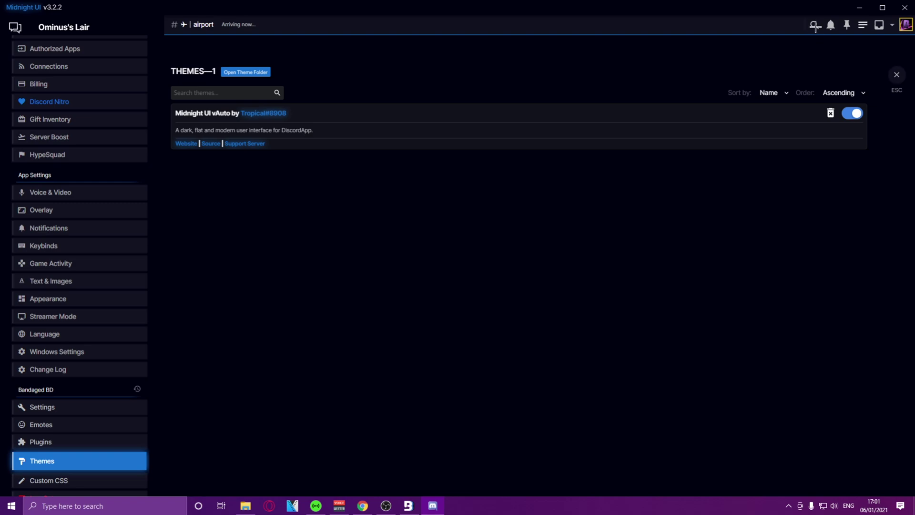
scroll(88, 110, "up", 2)
scroll(89, 111, "down", 3)
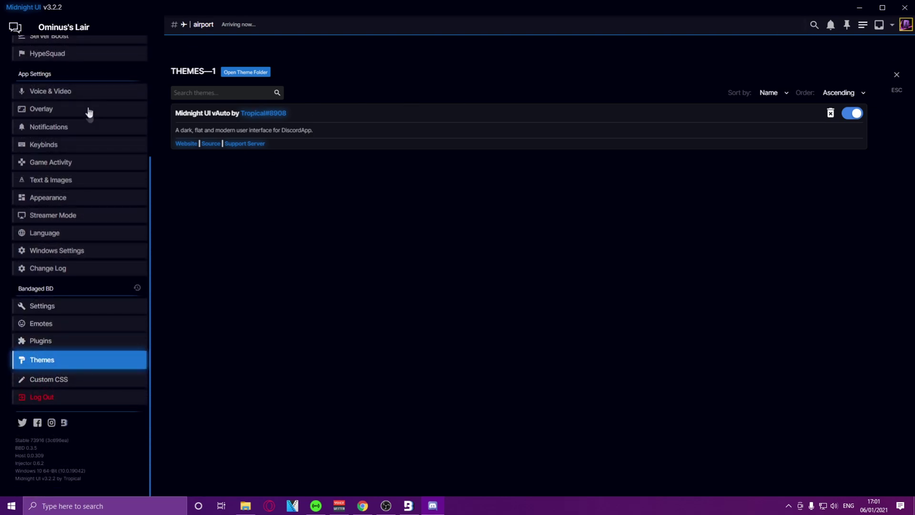
left_click(43, 341)
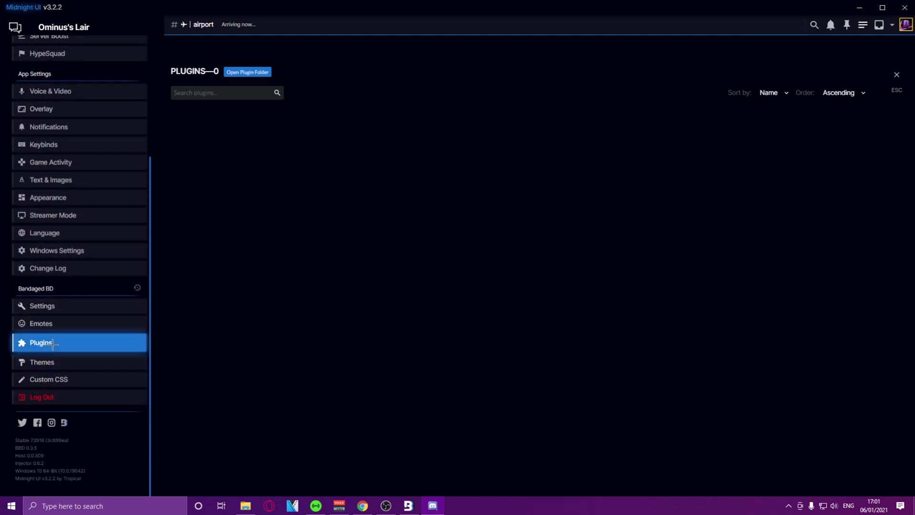
Switch to Chrome and download the AccountDetailsPlus plugin from BetterDiscordLibrary's Plugins page.
left_click(363, 506)
left_click(435, 111)
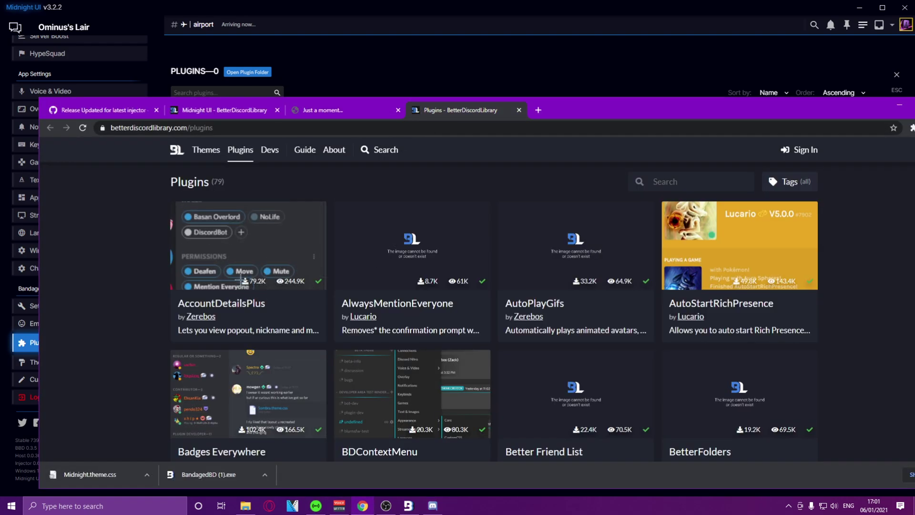
left_click(296, 264)
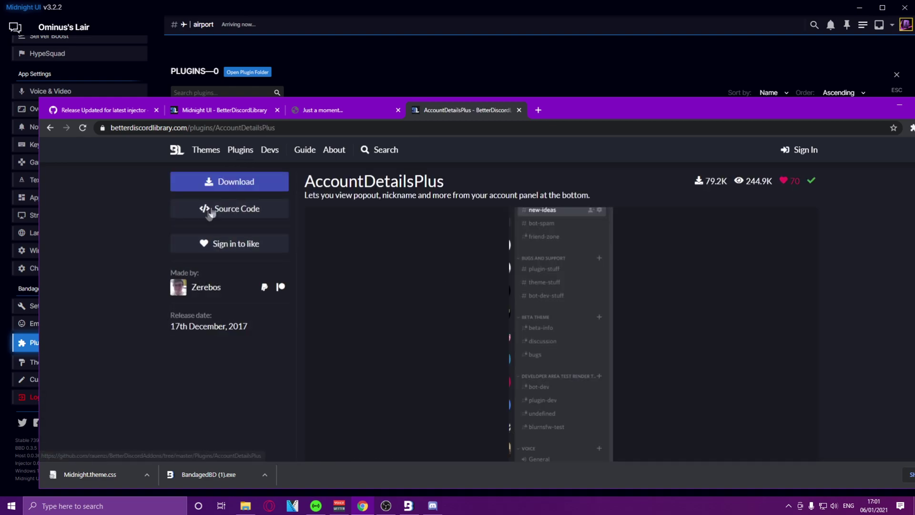
left_click(237, 191)
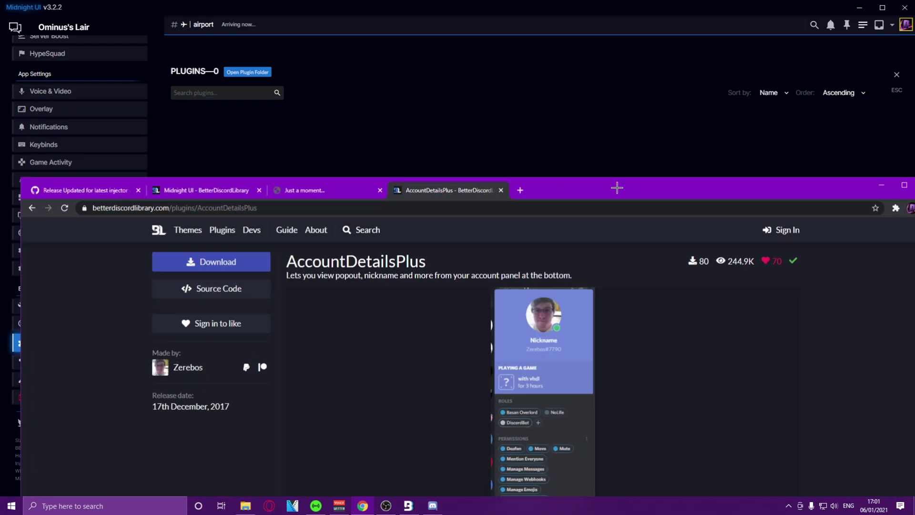
Open BandagedBD's plugin folder from Discord and put the downloaded AccountDetailsPlus plugin file from Chrome into it.
left_click(267, 81)
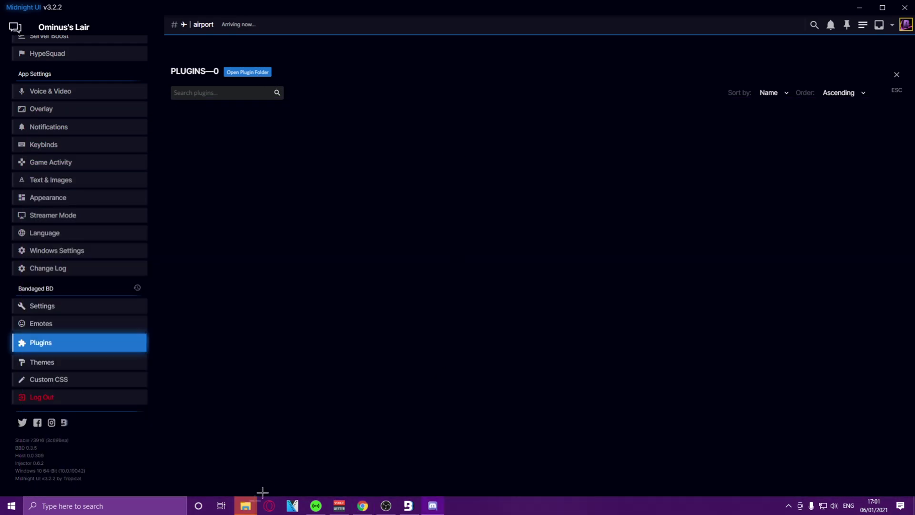
mouse_move(257, 498)
left_click(274, 477)
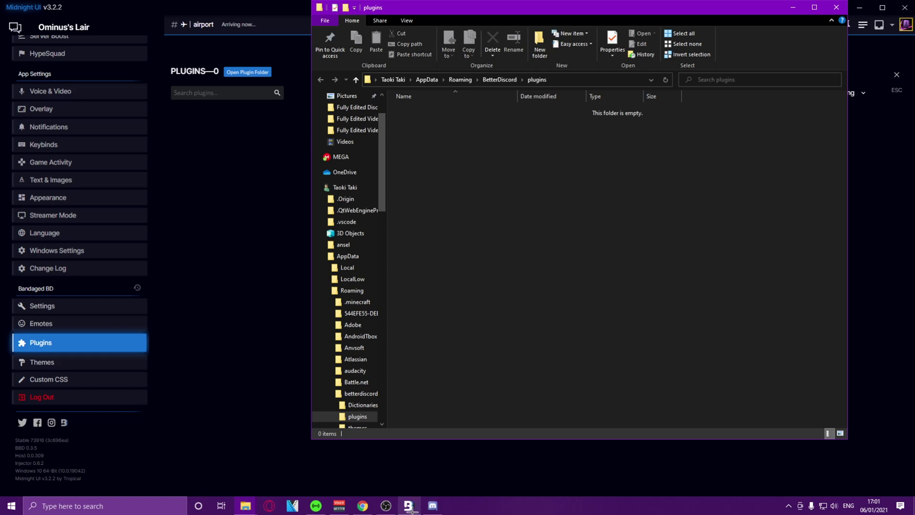
left_click(361, 506)
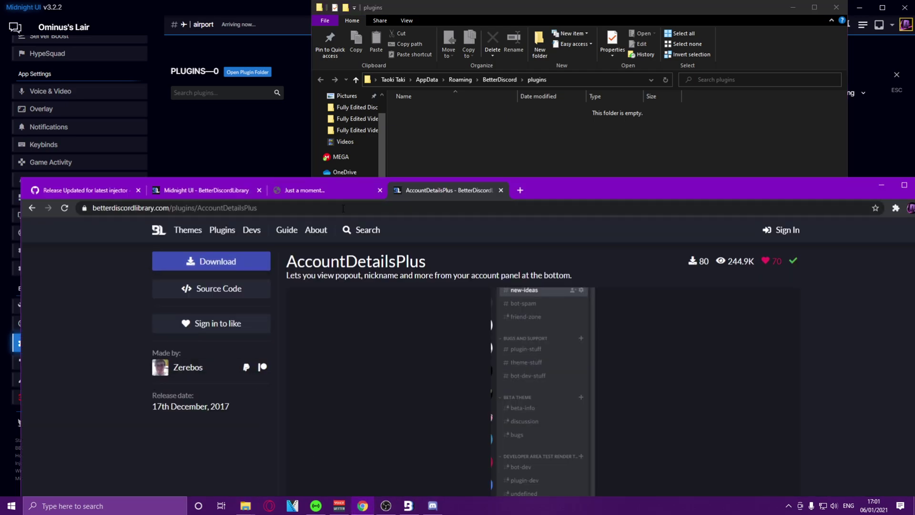
left_click_drag(568, 190, 681, 116)
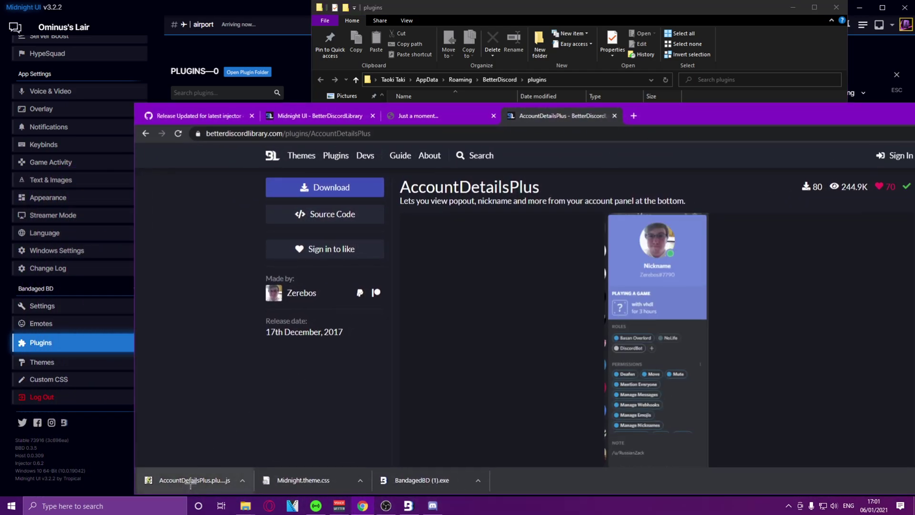
left_click_drag(191, 484, 453, 191)
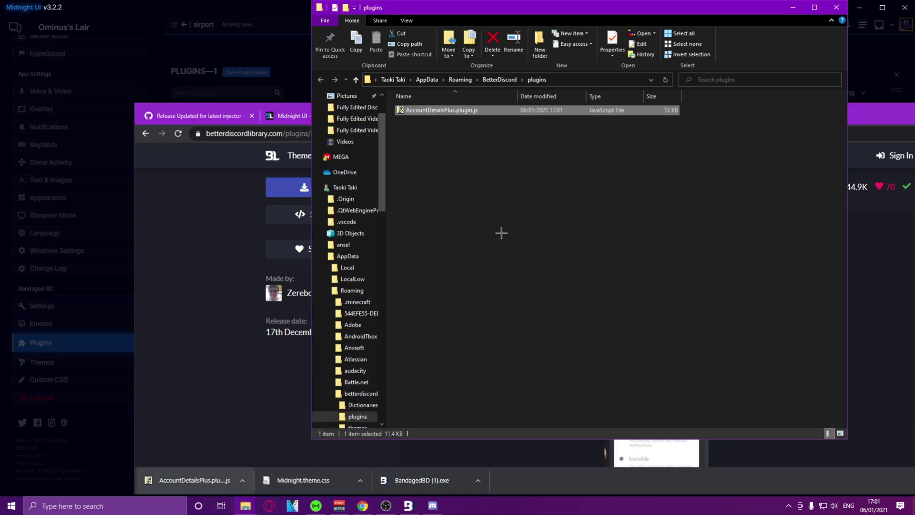
Return to Discord, download the missing library plugin for AccountDetailsPlus, and dismiss both changelogs.
left_click(792, 8)
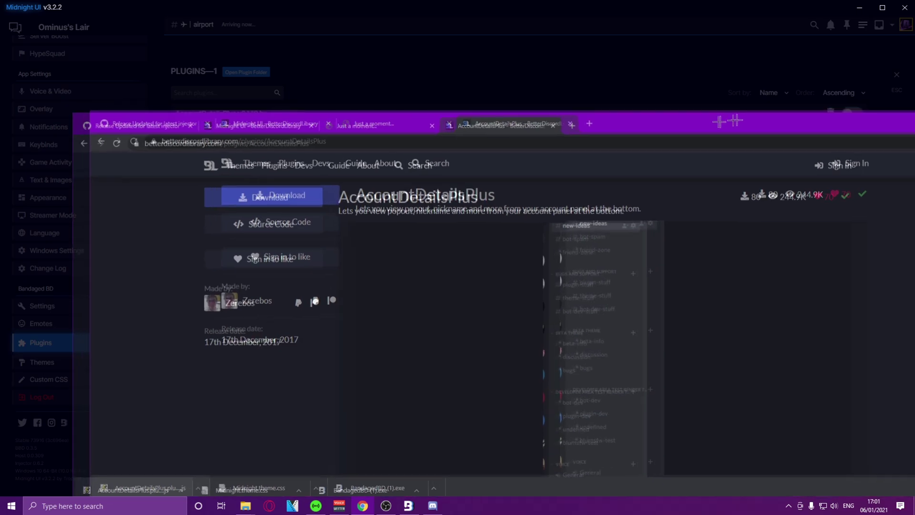
left_click(905, 120)
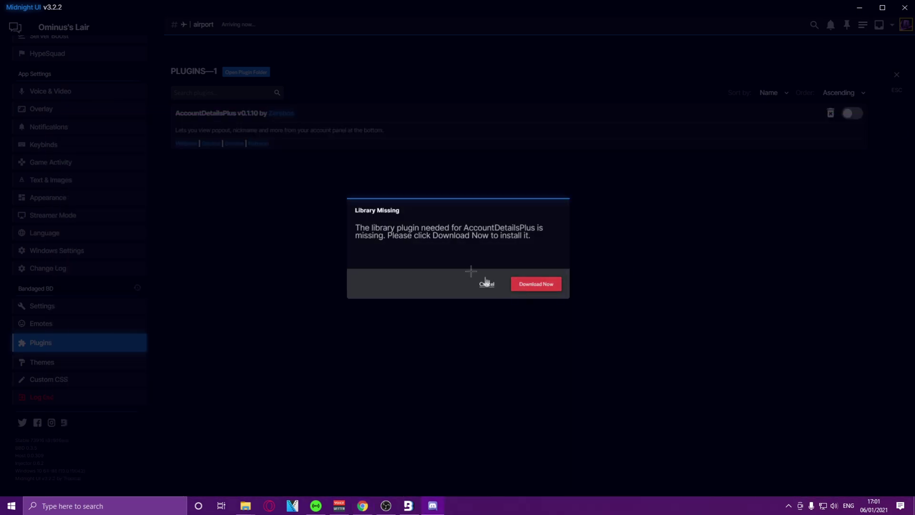
left_click(544, 284)
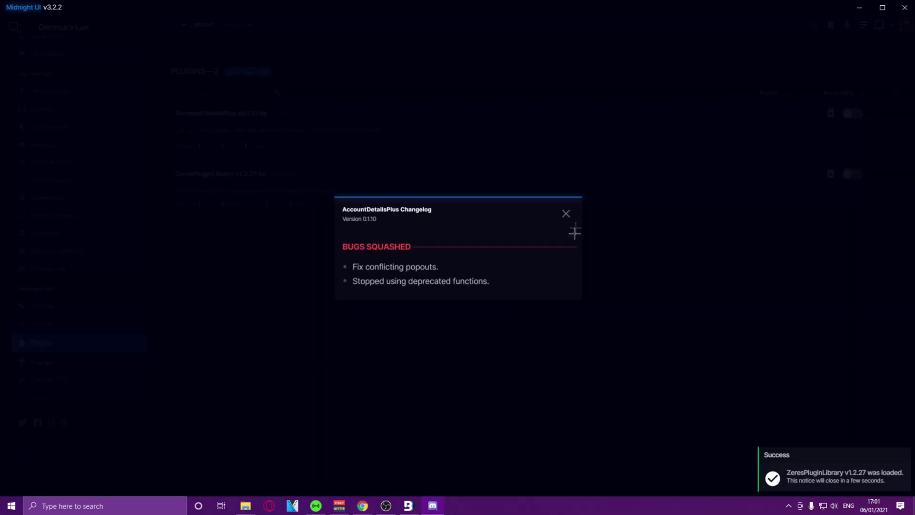
left_click(565, 214)
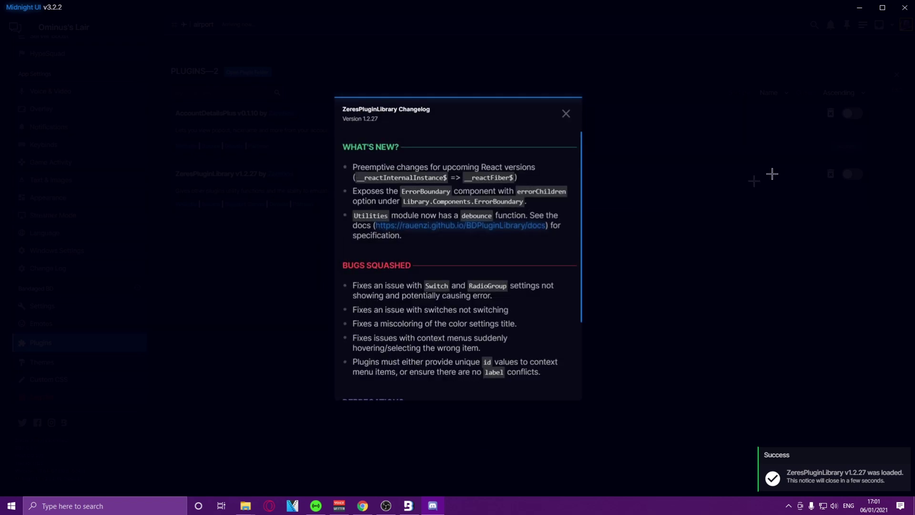
left_click(566, 114)
Enable the ZeresPluginLibrary and AccountDetailsPlus plugins, and leave the settings to look over the server's channel list.
left_click(851, 175)
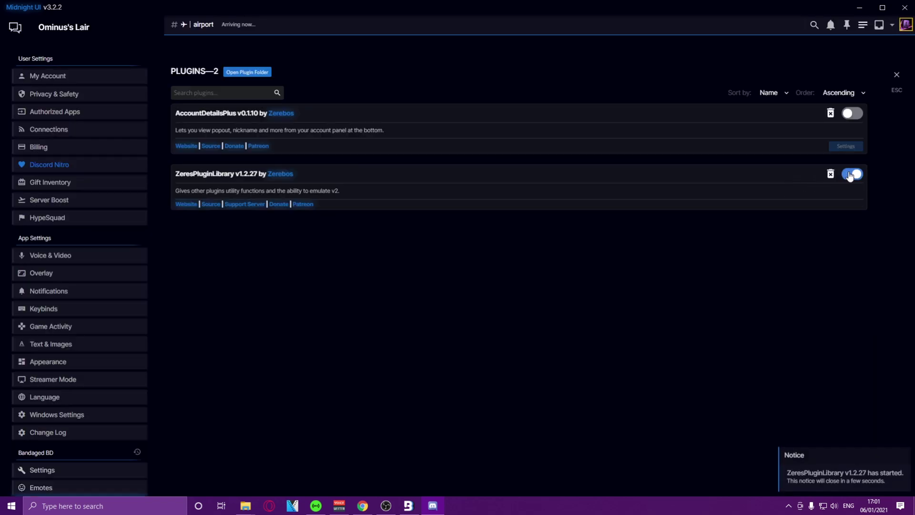
left_click(852, 113)
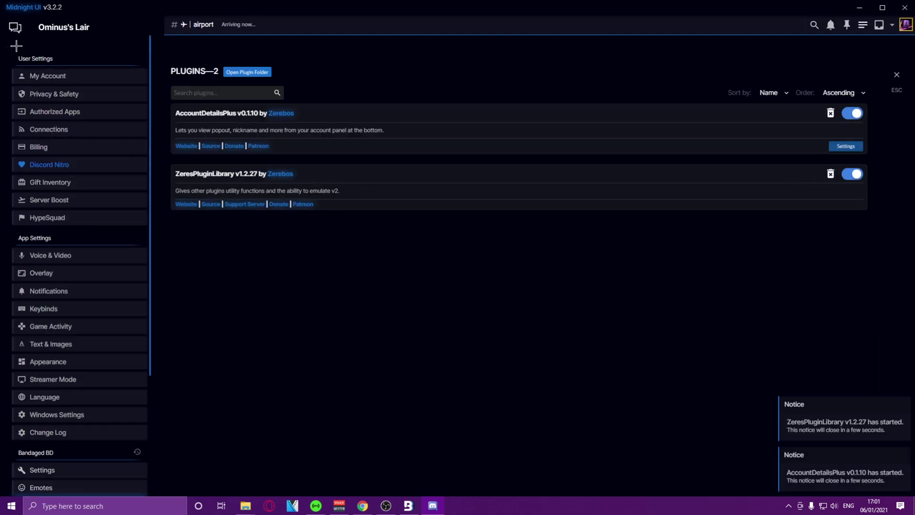
key("Escape")
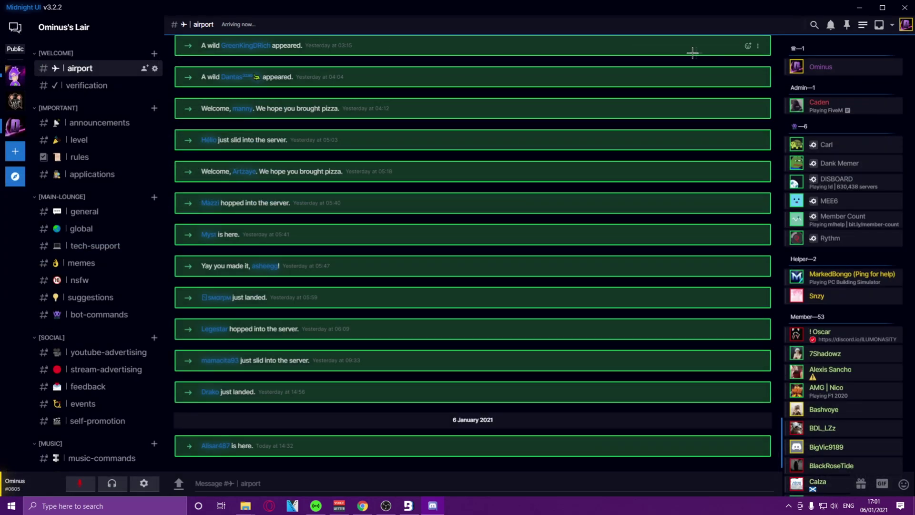
scroll(123, 186, "down", 6)
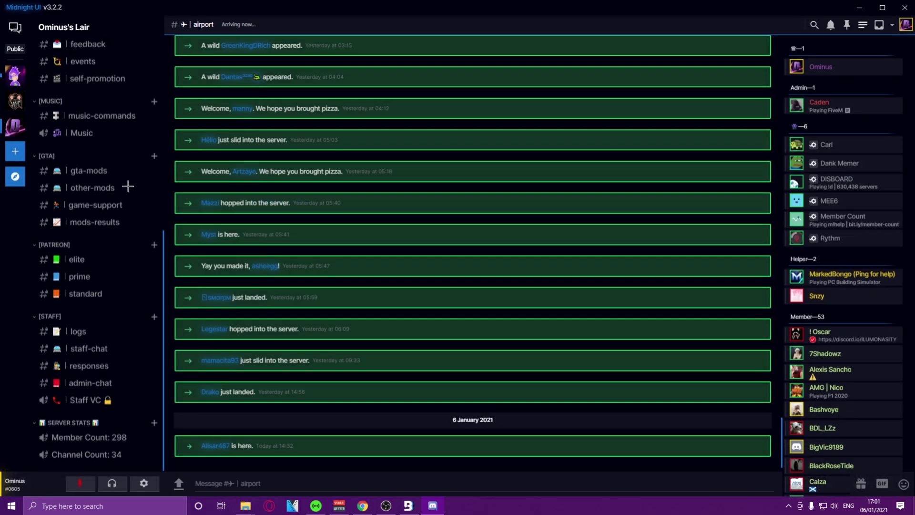
scroll(125, 186, "up", 5)
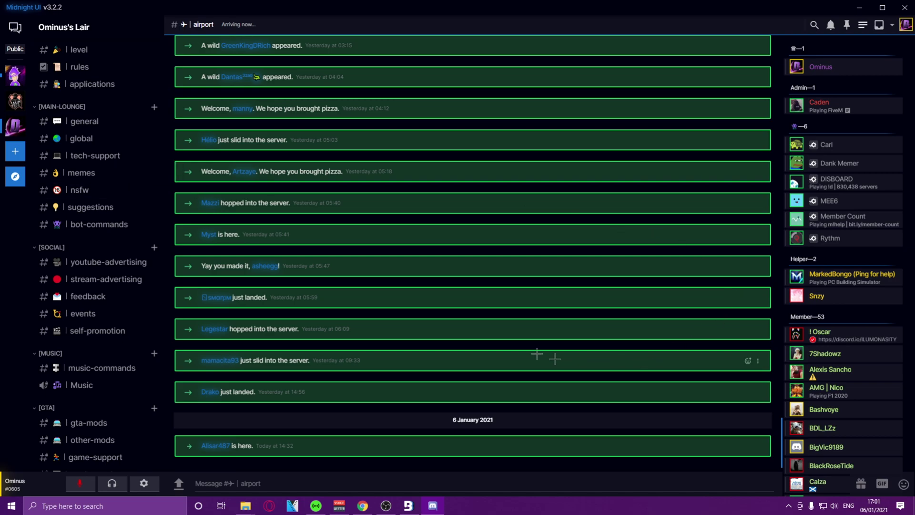